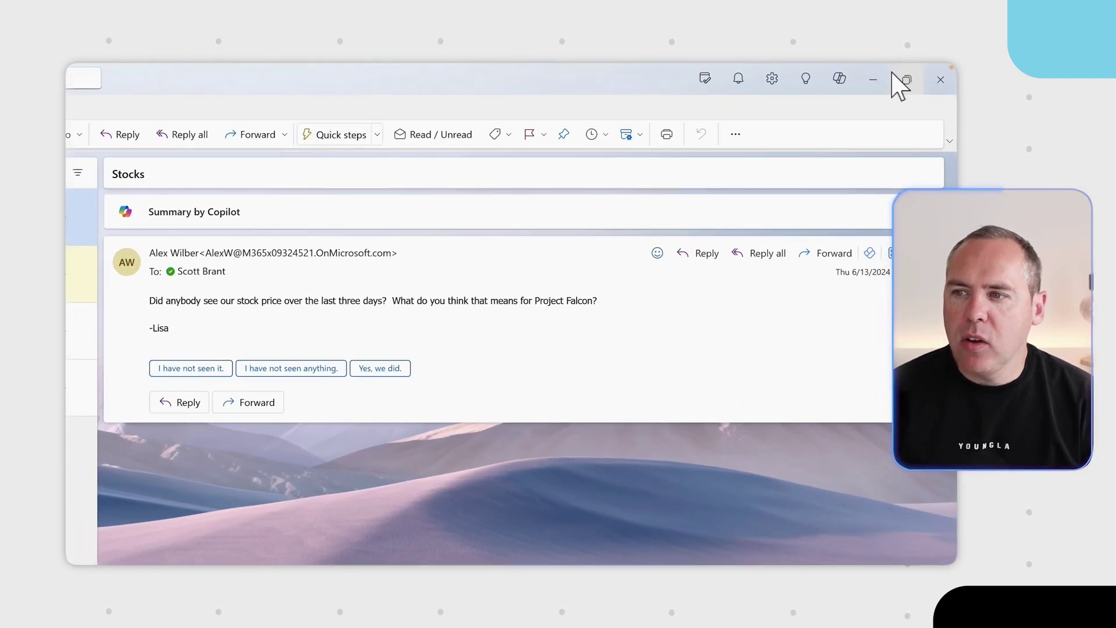
- Open Outlook's Copilot pane beside the Stocks email to see its suggested prompts
click(880, 73)
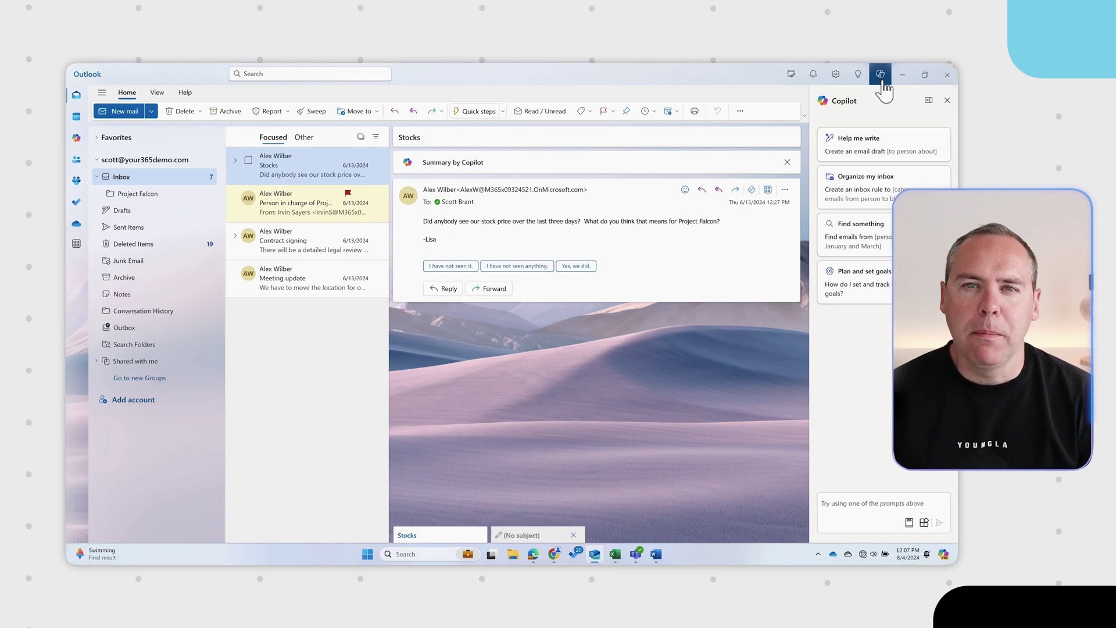
- Send Copilot the Organize my inbox prompt to set up an inbox rule
click(940, 523)
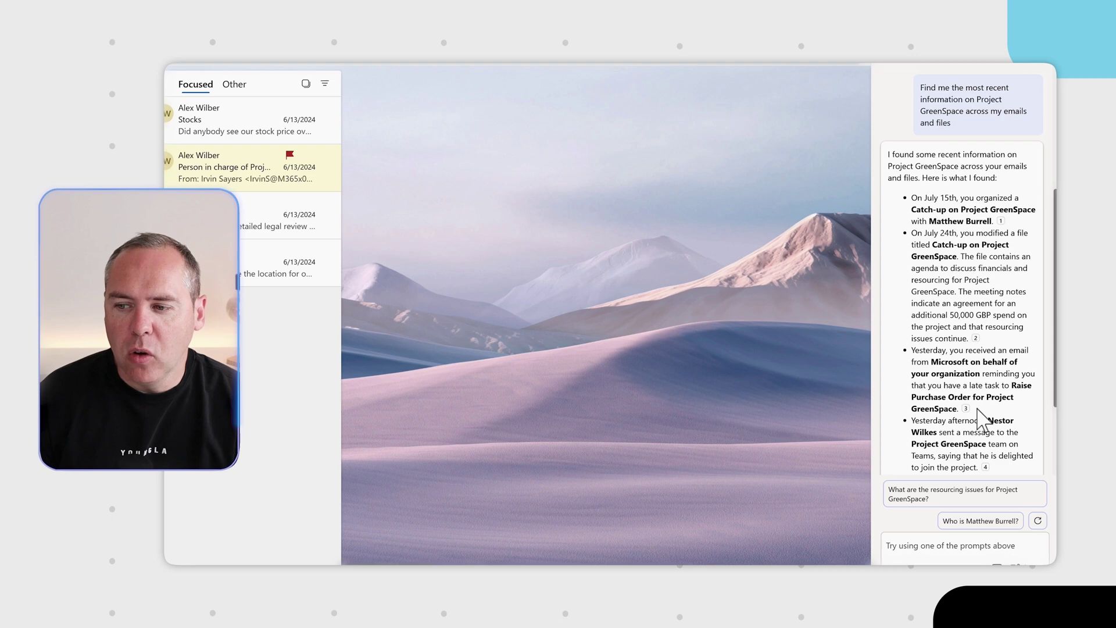
- Scroll through Copilot's Project GreenSpace answer covering recent meetings, files and emails
scroll(977, 409, down, 2)
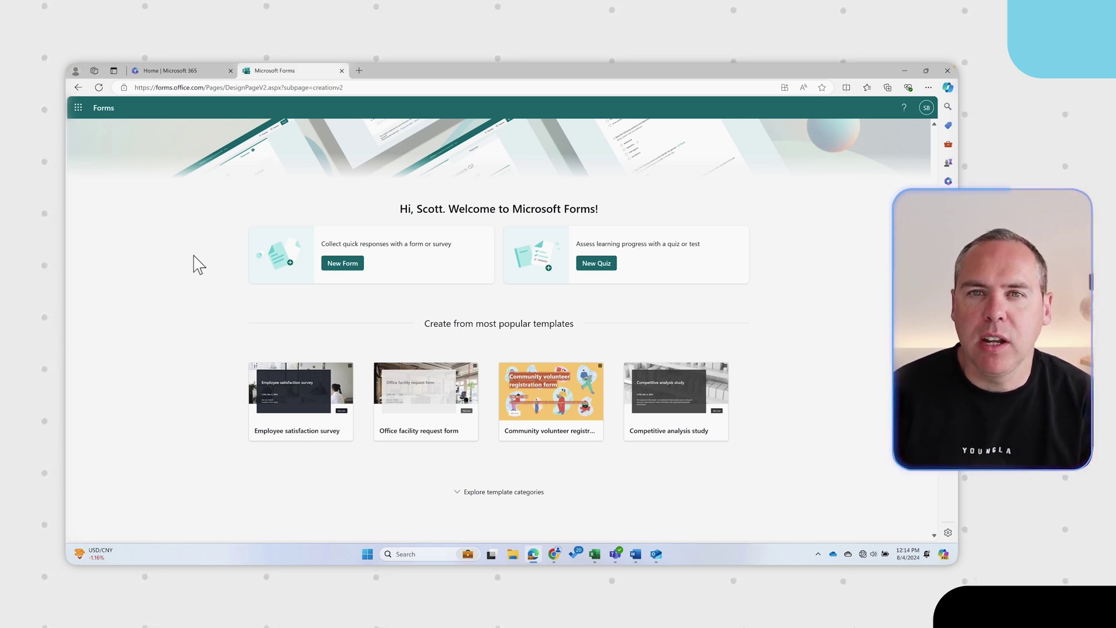
- Start a new quiz and paste a Copilot prompt for a programming-languages quiz for 14–15-year-olds
click(597, 268)
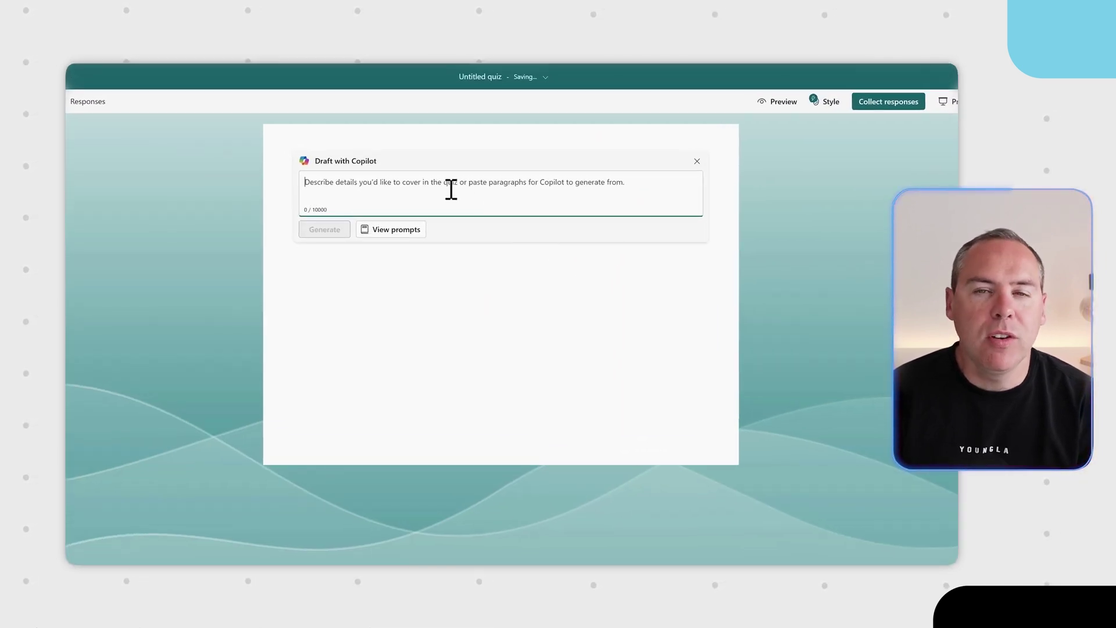
click(451, 189)
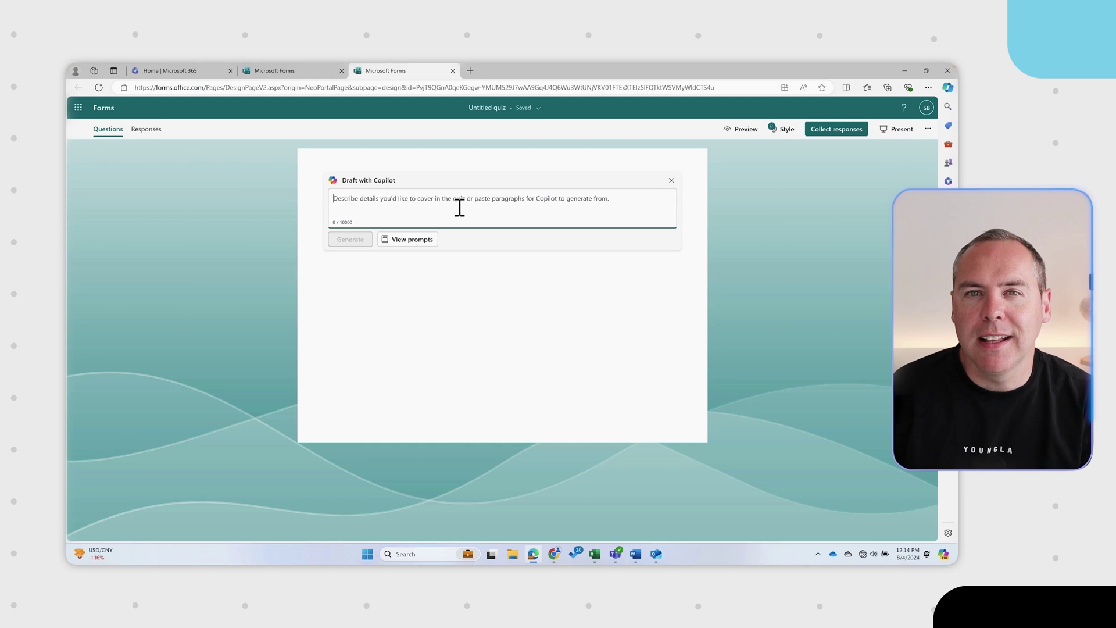
text(Create a Quiz for High School Students aged between 14 and 15 years old, focused on programming languages and how they are used across IT systems and their importance. A focus on mobile application development, would be helpful. Create four answers for each question and mark the correct answer.)
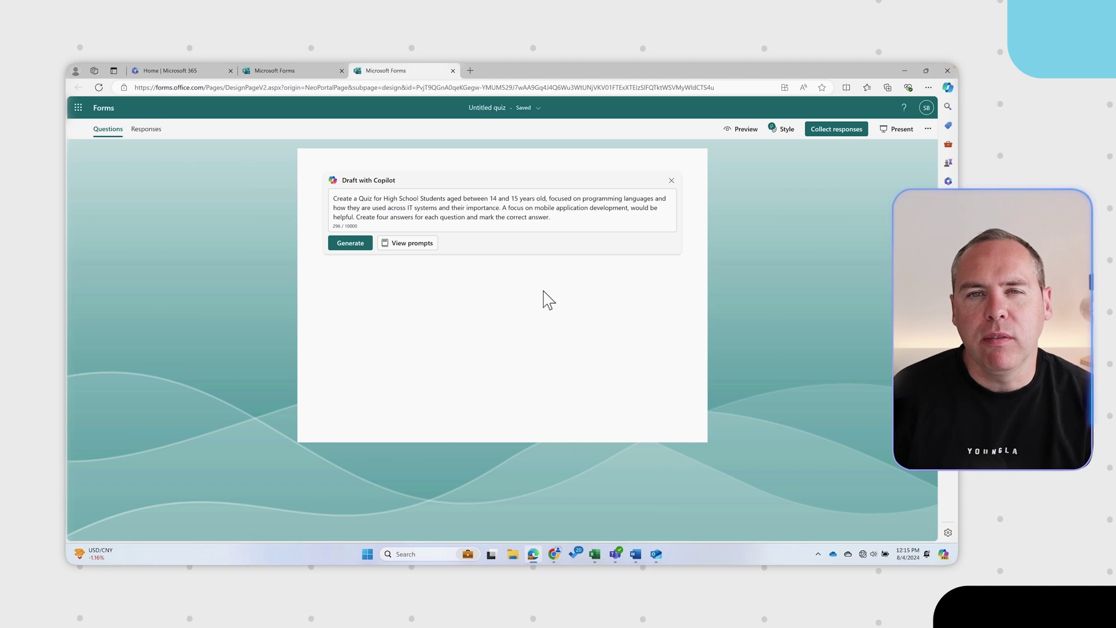
- Generate the Copilot quiz draft and scroll through its 10 multiple-choice questions
click(342, 245)
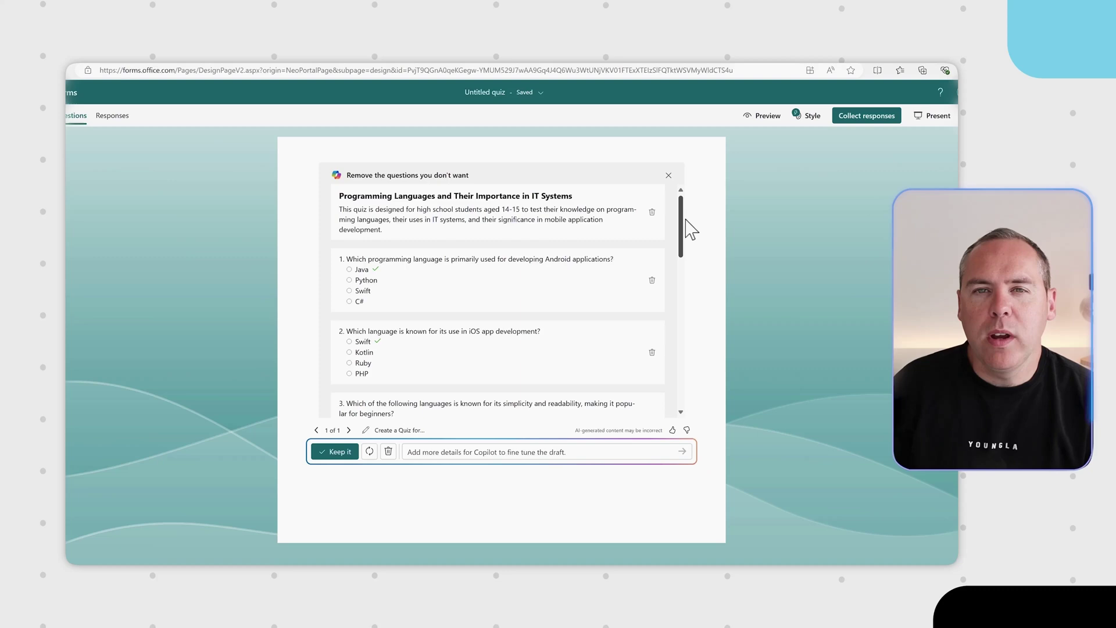
scroll(698, 244, down, 2)
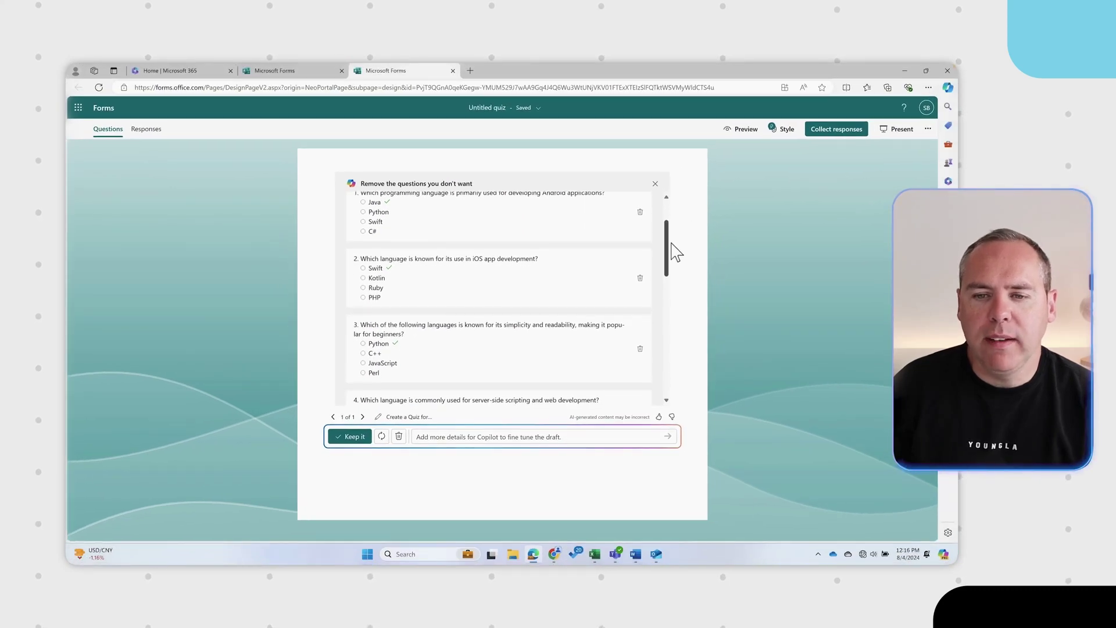
drag(672, 243, 667, 378)
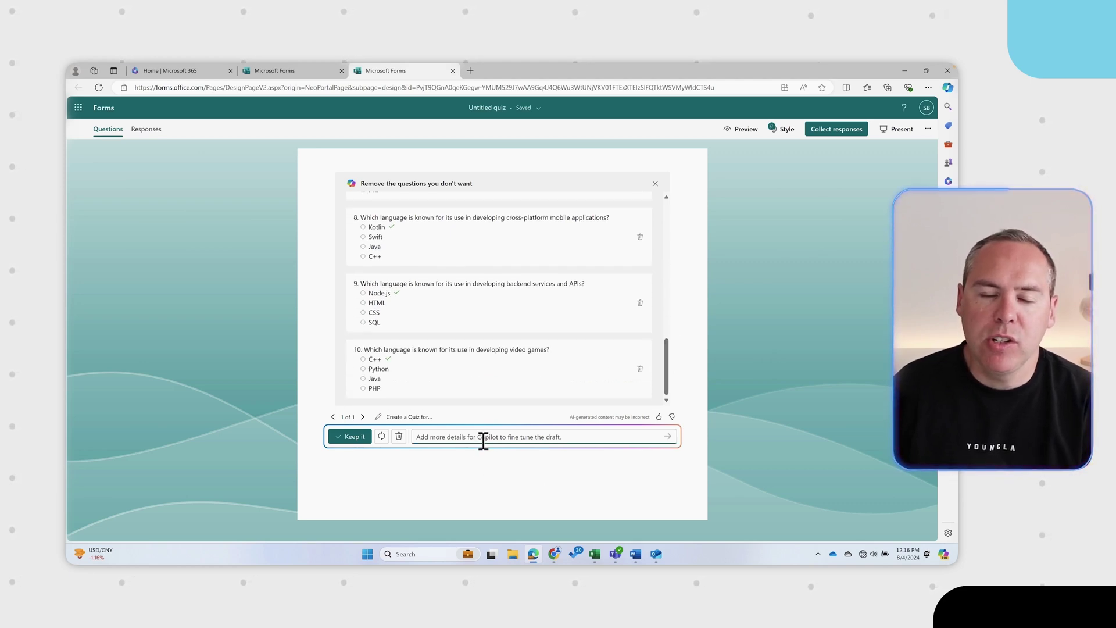
- Keep the Copilot draft as the 100-point quiz and review its 10-point questions
click(351, 437)
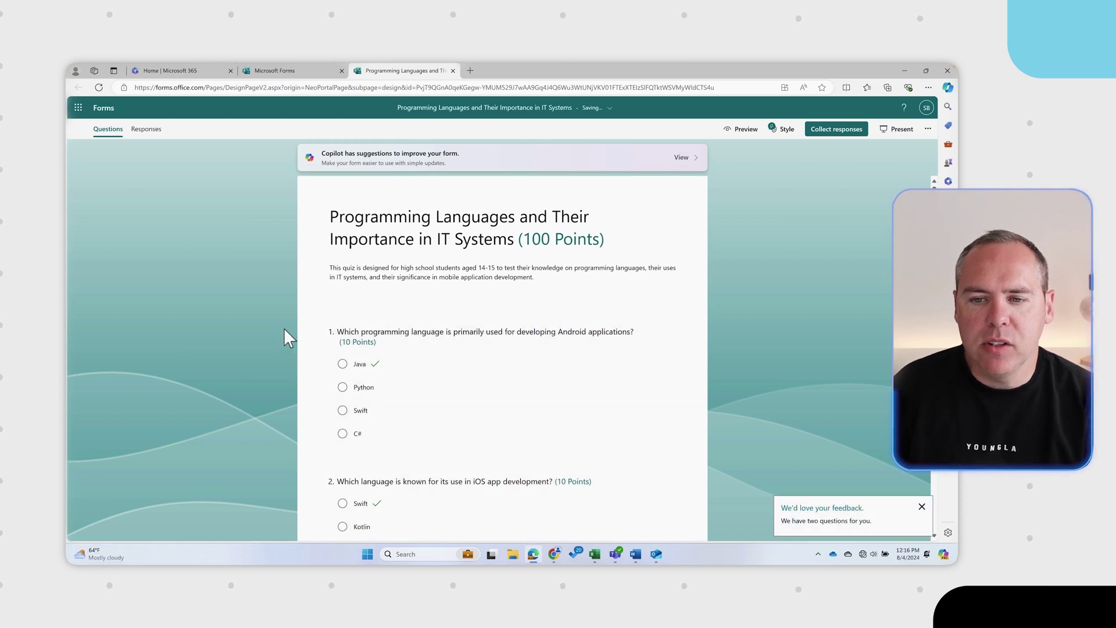
scroll(306, 360, down, 2)
scroll(314, 368, down, 2)
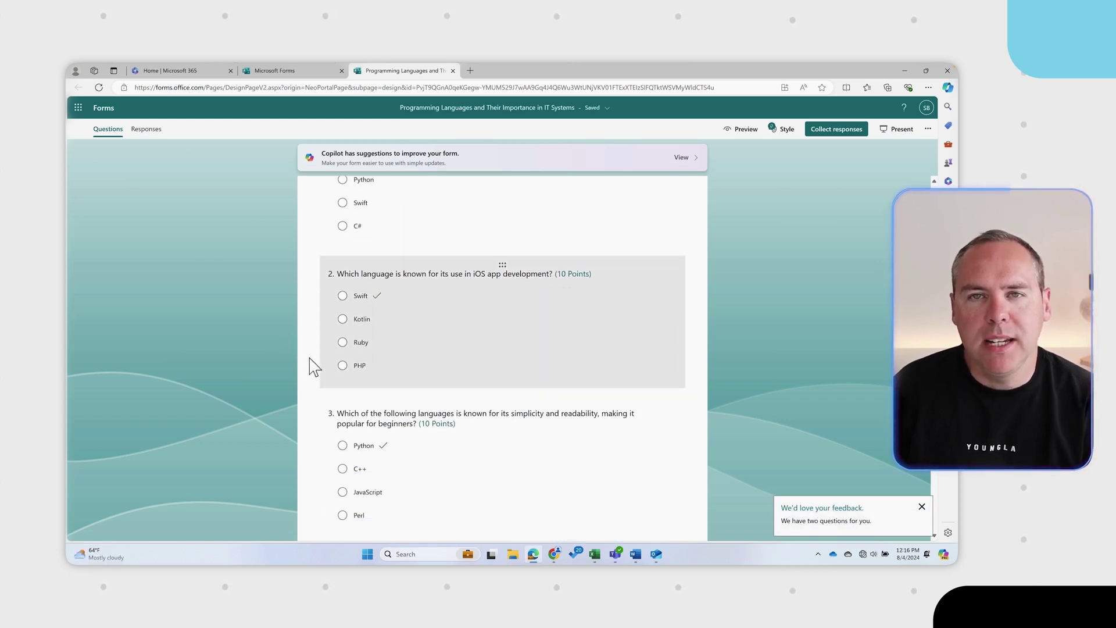
scroll(314, 367, up, 4)
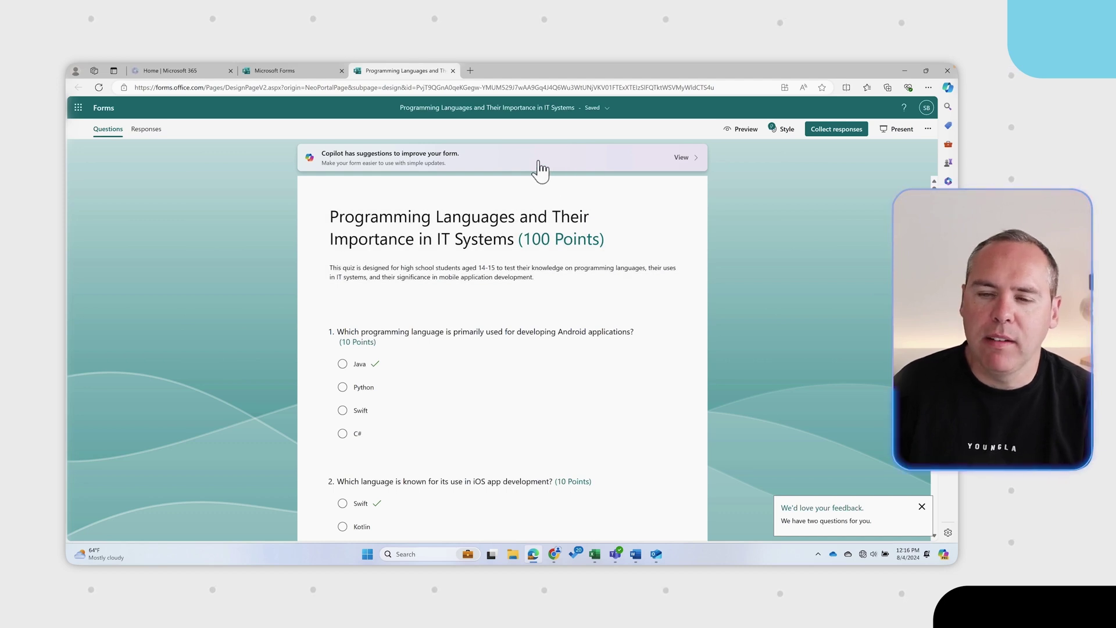
- Apply Copilot's first suggested grey design to the quiz, then bring up the Collect responses sharing options
click(470, 168)
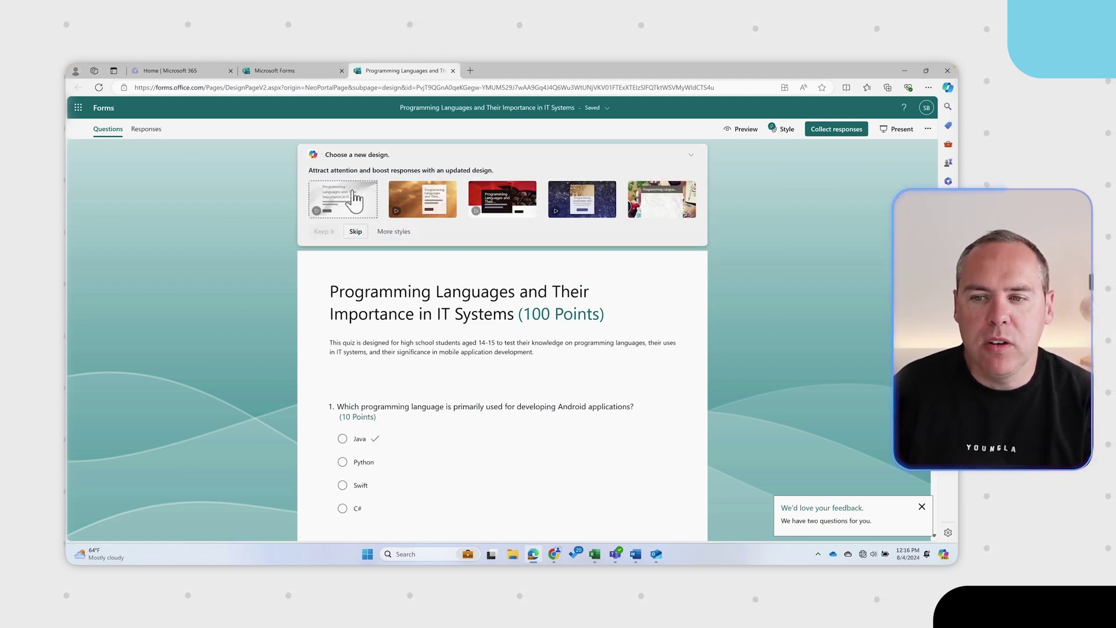
click(353, 204)
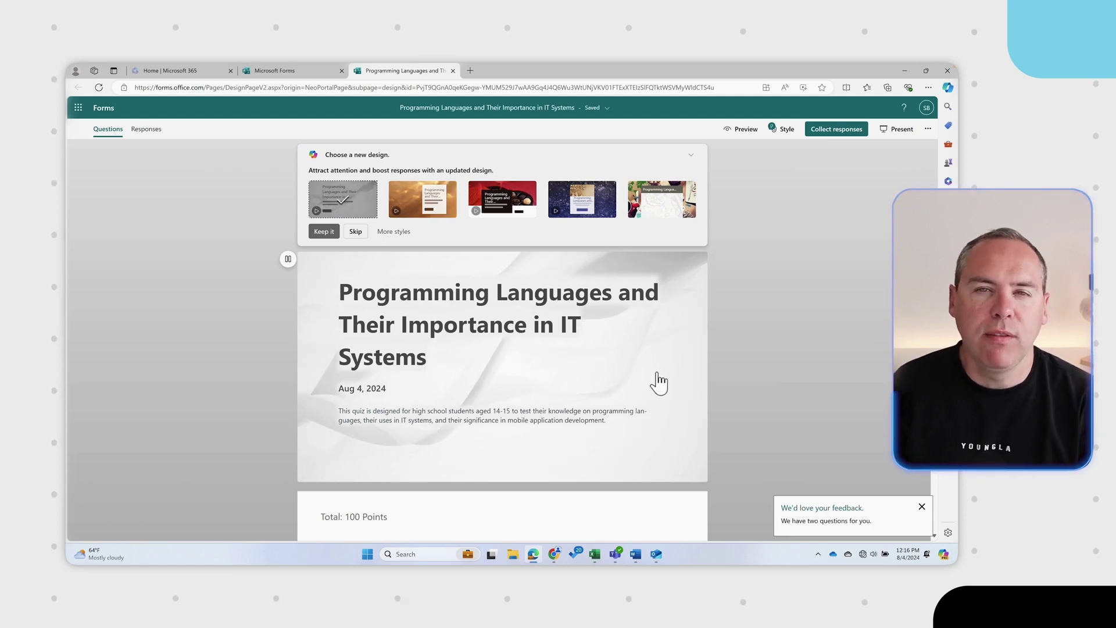
scroll(661, 383, down, 20)
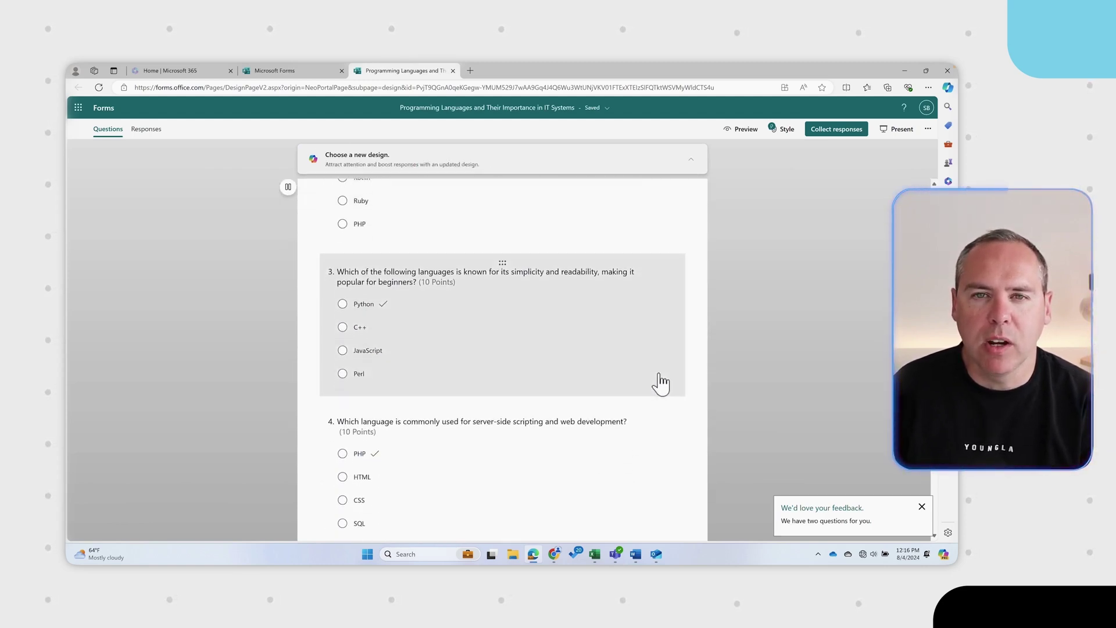
scroll(661, 380, up, 20)
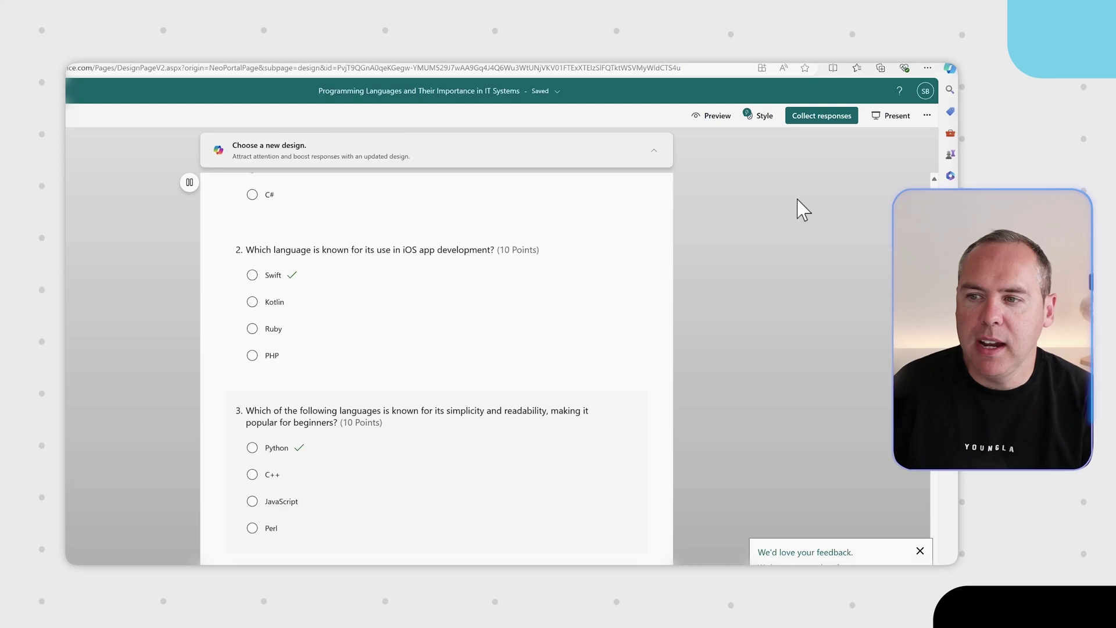
click(835, 105)
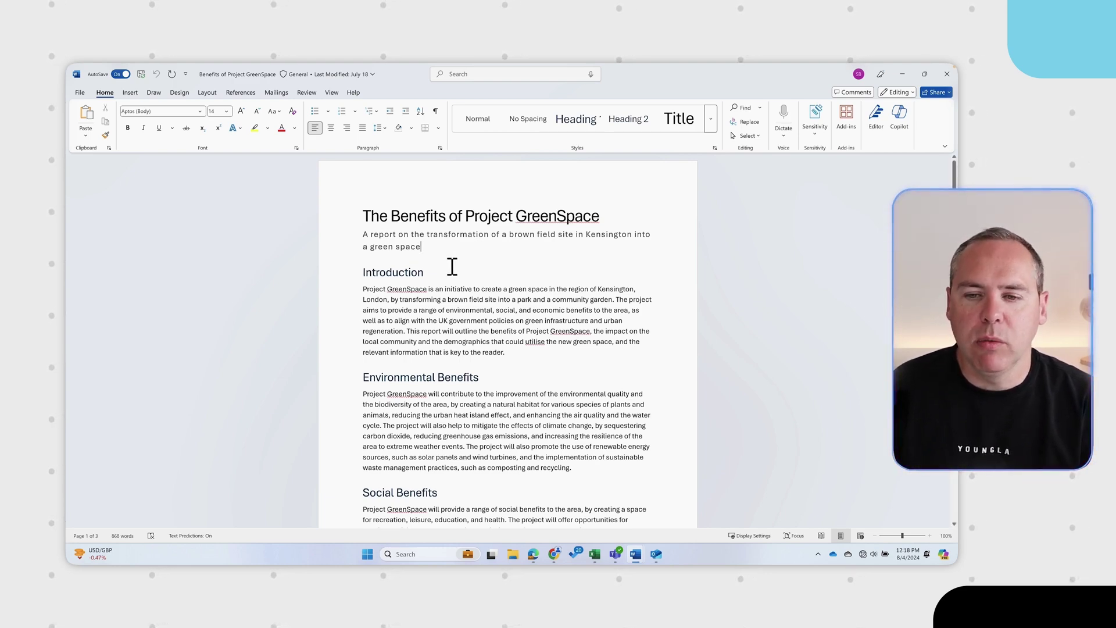
- Have Copilot rewrite the Introduction paragraph as a summary of the findings, then discard the draft
drag(364, 289, 510, 328)
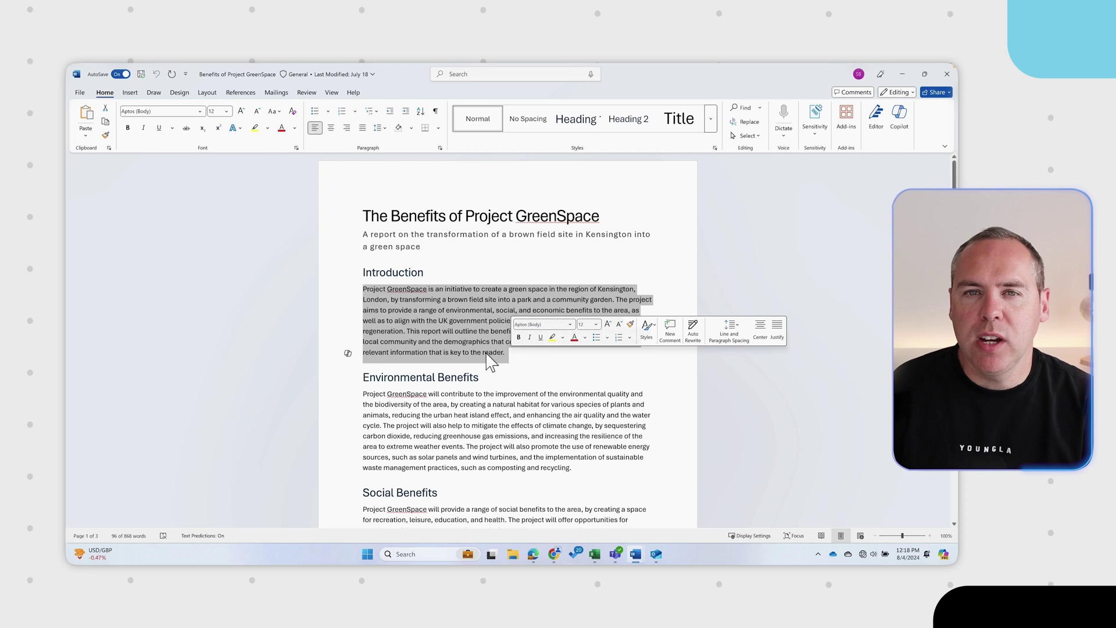
click(347, 355)
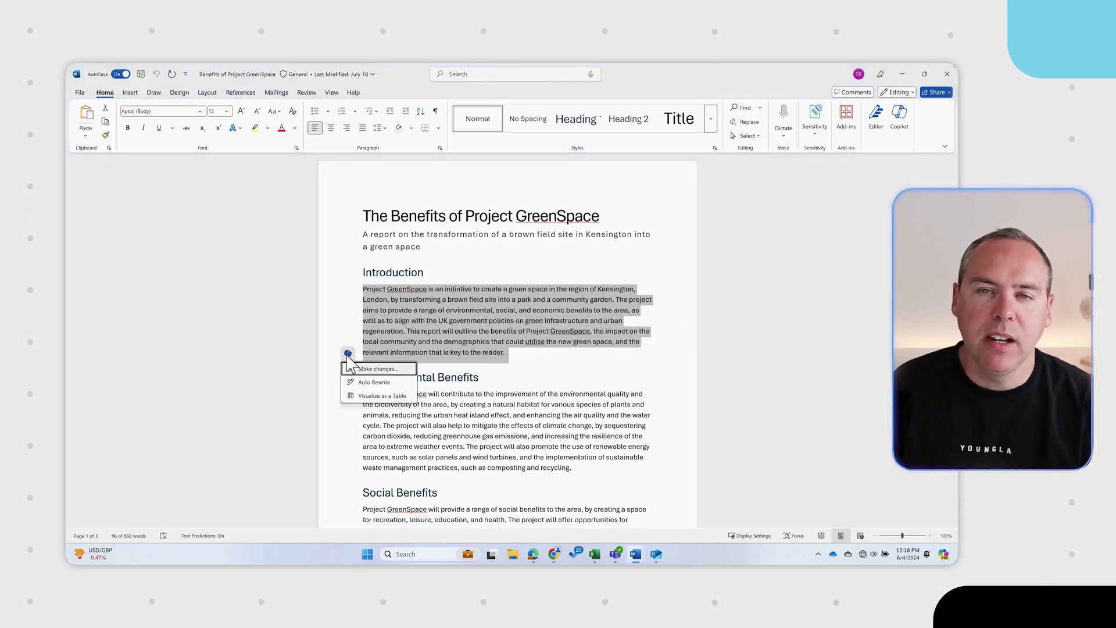
click(372, 369)
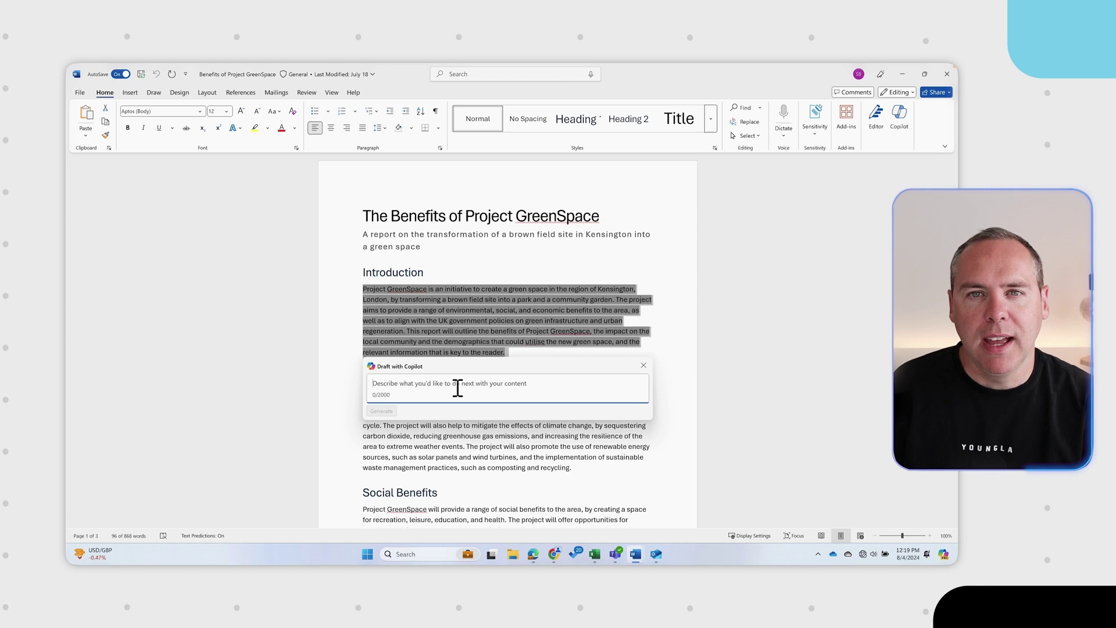
key(ctrl+v)
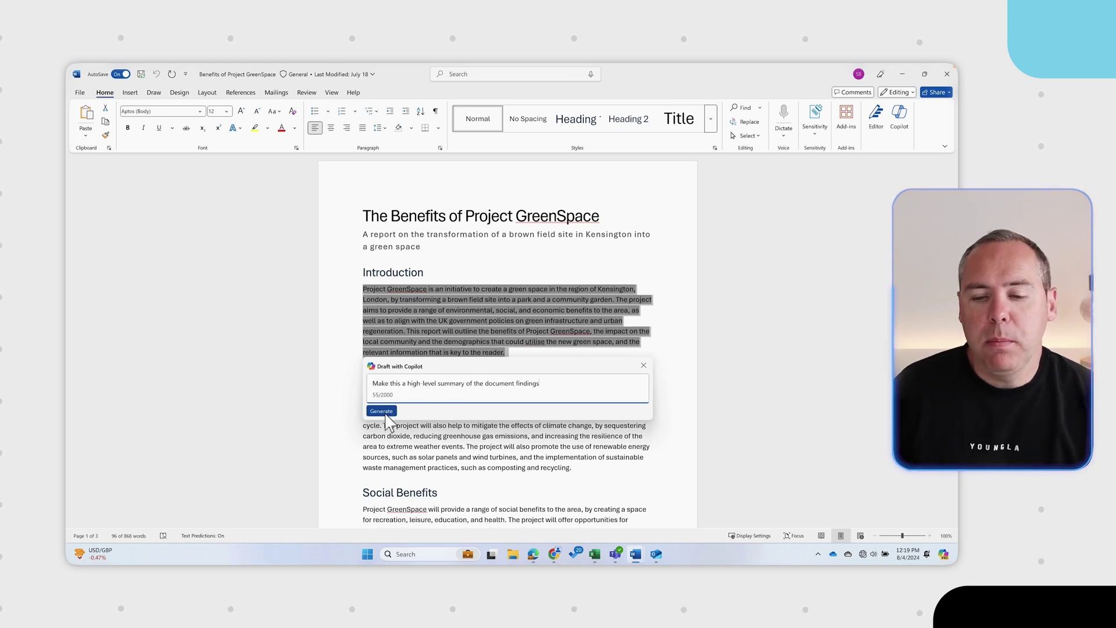
click(385, 412)
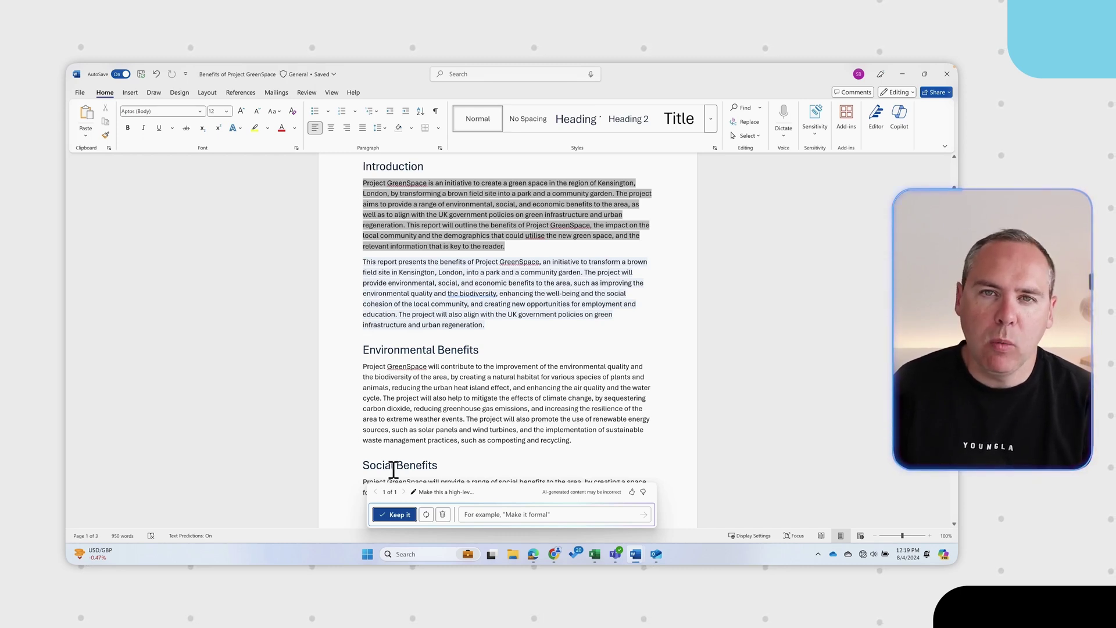
click(444, 515)
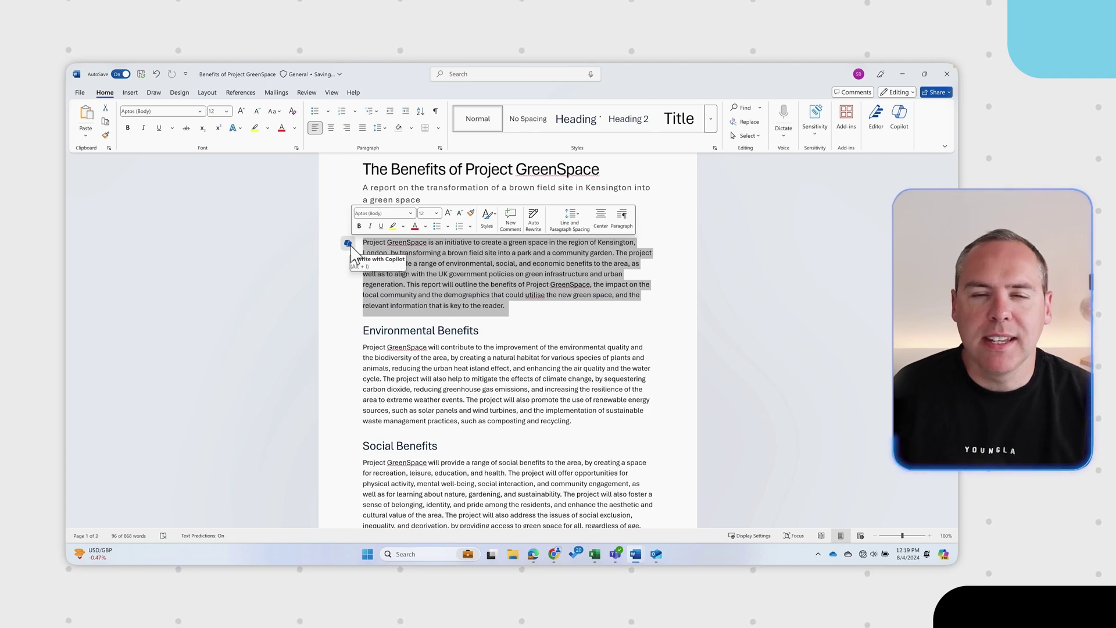
- Auto-rewrite the Introduction paragraph with Copilot and browse the three rewrite suggestions
click(348, 243)
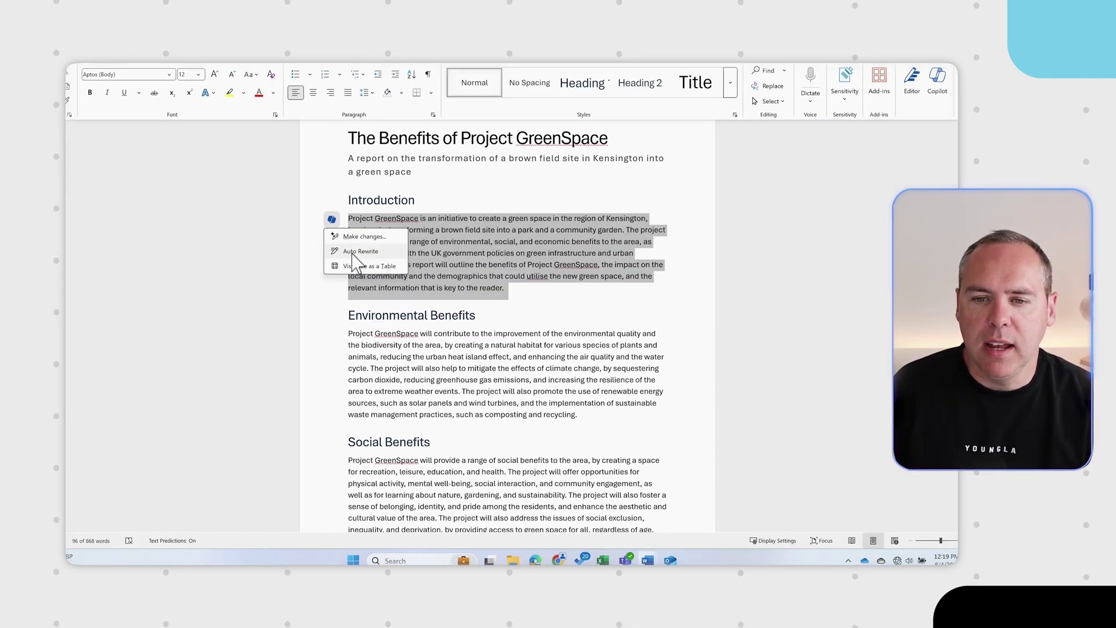
click(343, 231)
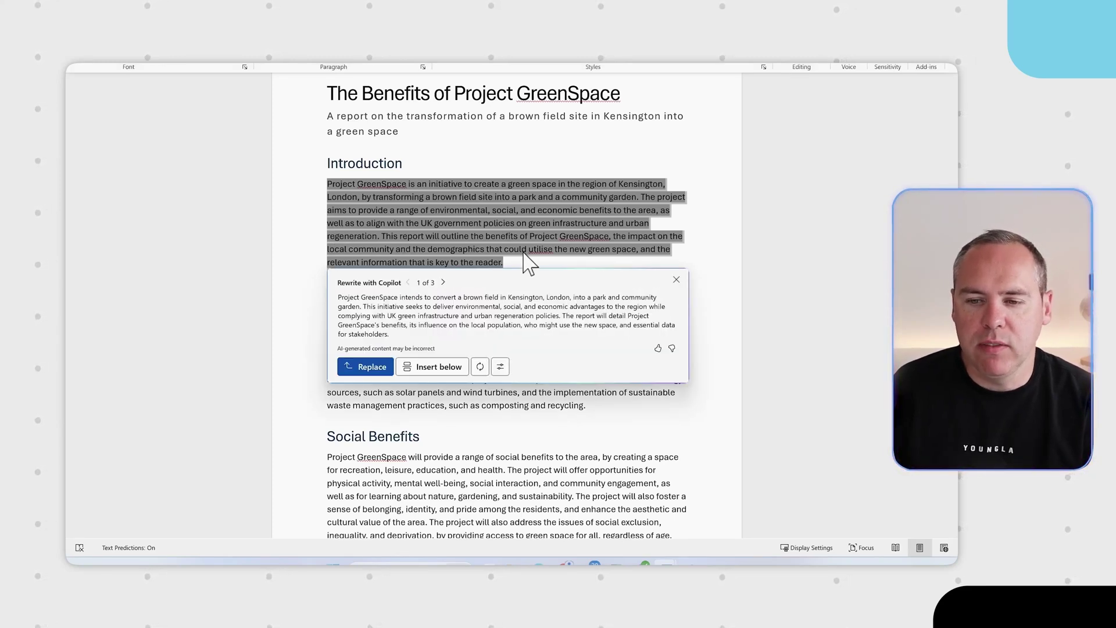
click(443, 283)
click(443, 283)
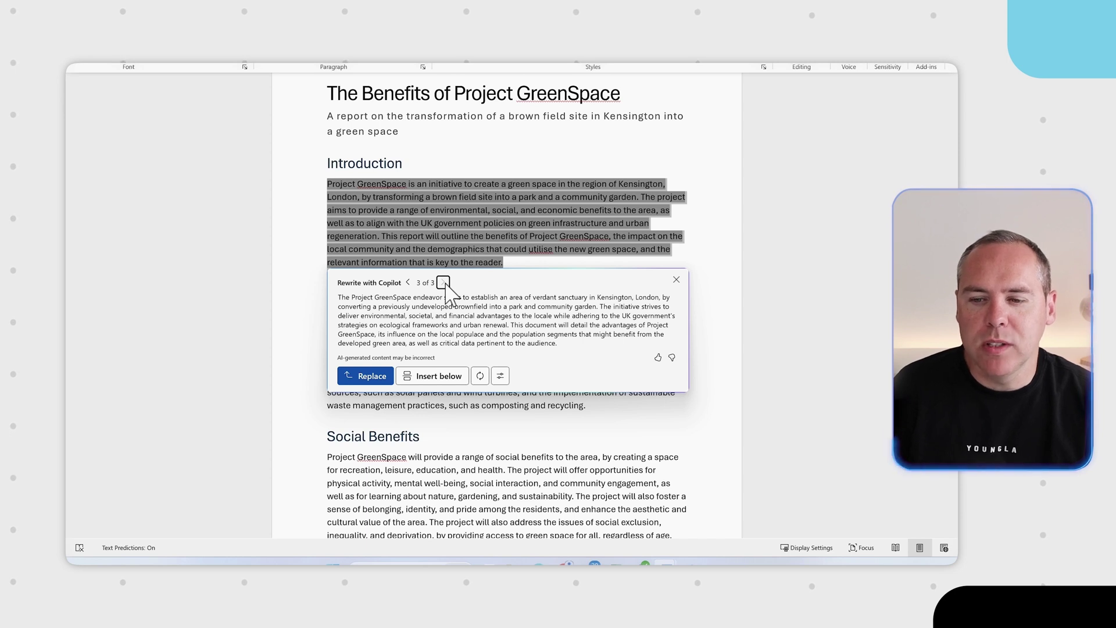
- Regenerate the Introduction rewrites in a Concise tone
click(502, 376)
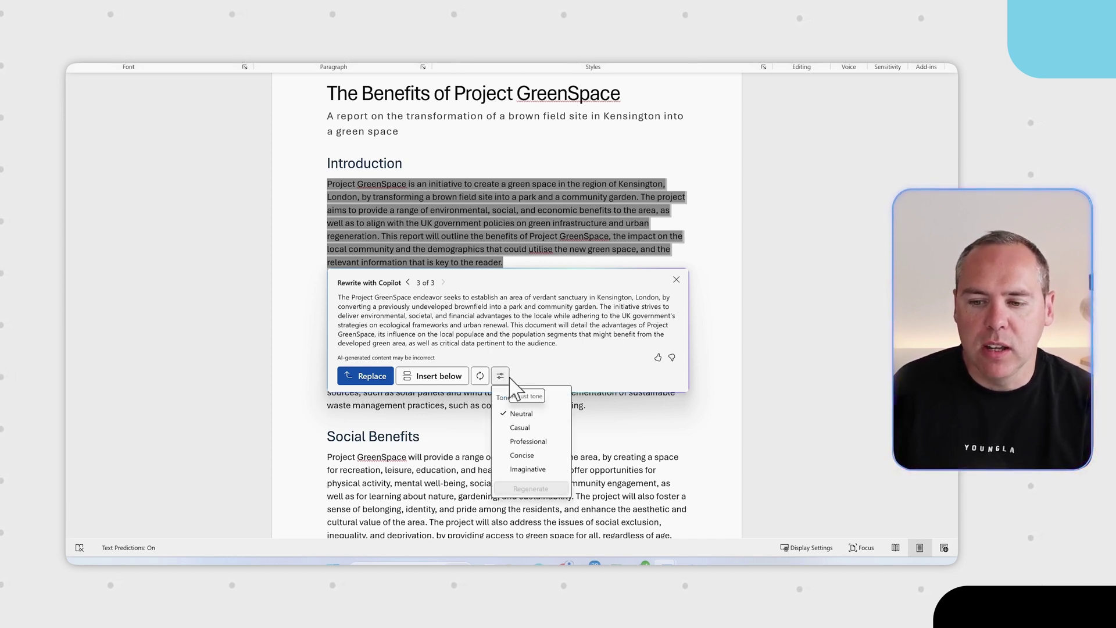
click(522, 455)
click(529, 488)
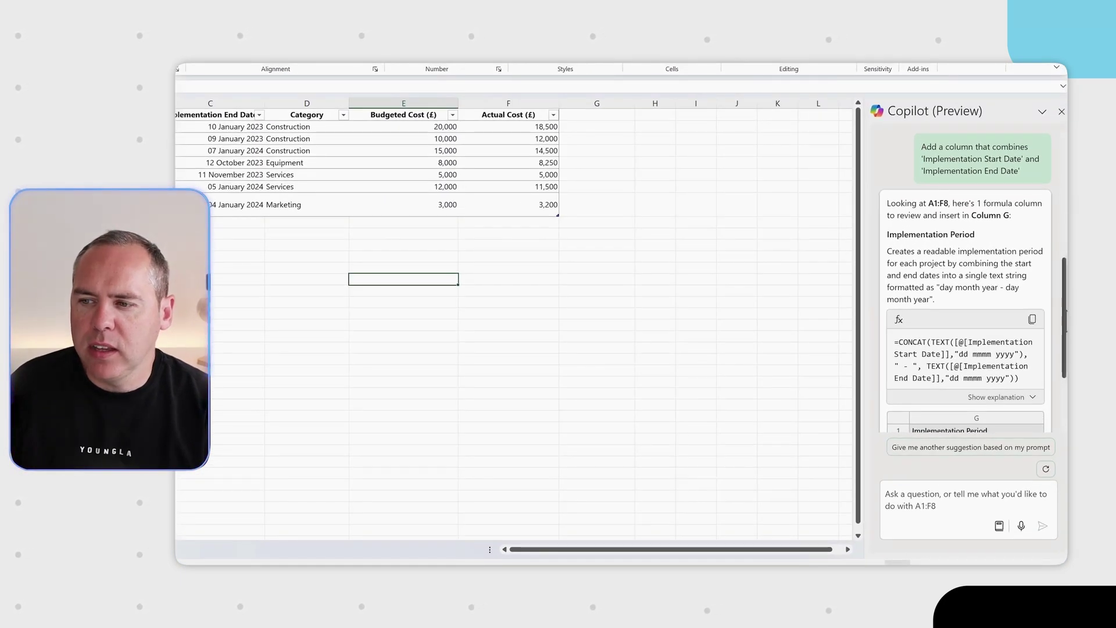
- Review Copilot's Implementation Period formula and its date-range preview in the cost table
scroll(1040, 316, down, 3)
scroll(959, 227, down, 2)
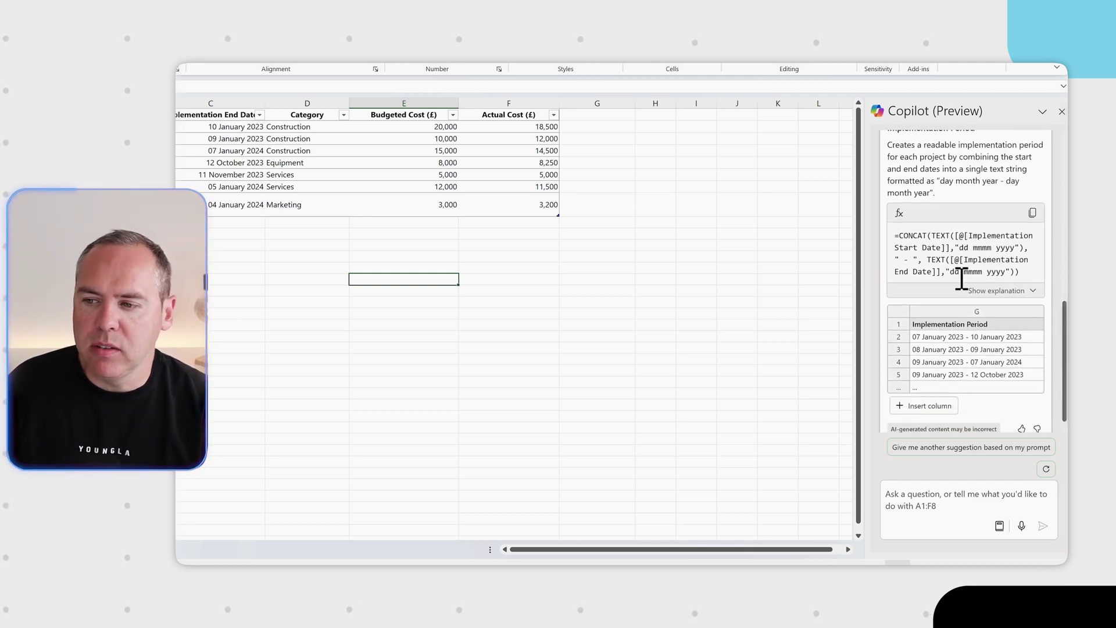
scroll(960, 339, down, 1)
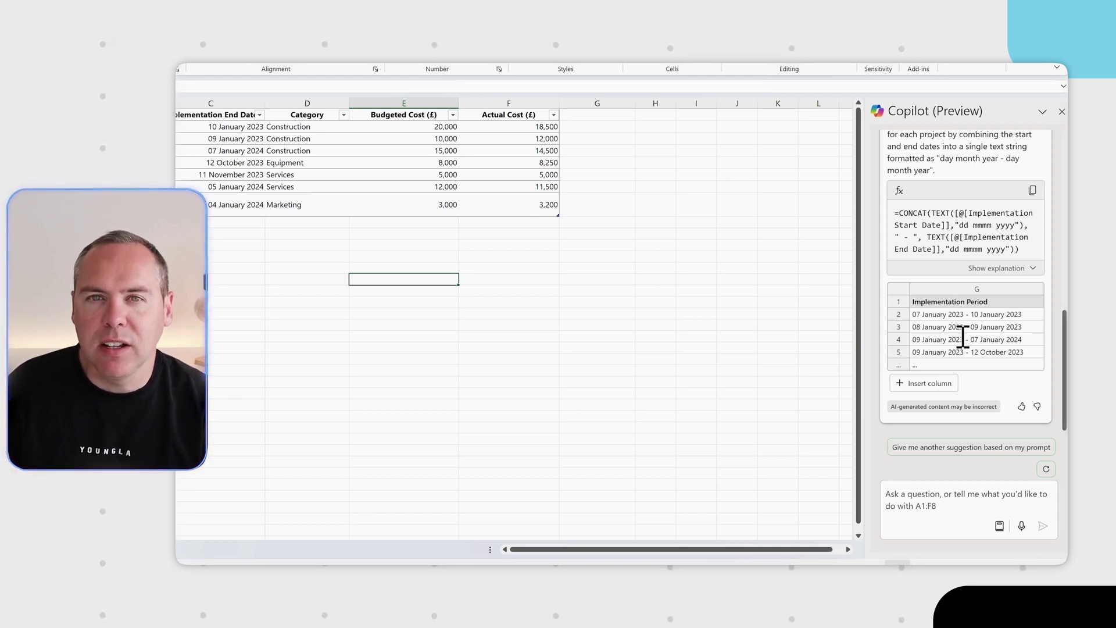
mouse_move(928, 388)
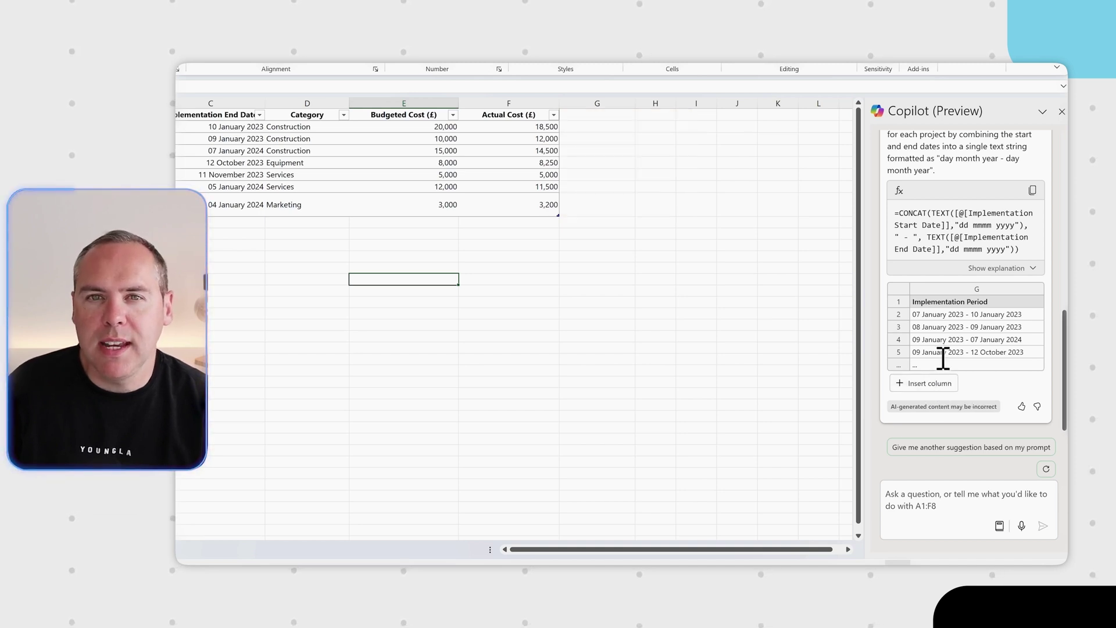
- Insert Copilot's Implementation Period column in G, then its Cost Overrun (actual minus budgeted) column in H
click(934, 388)
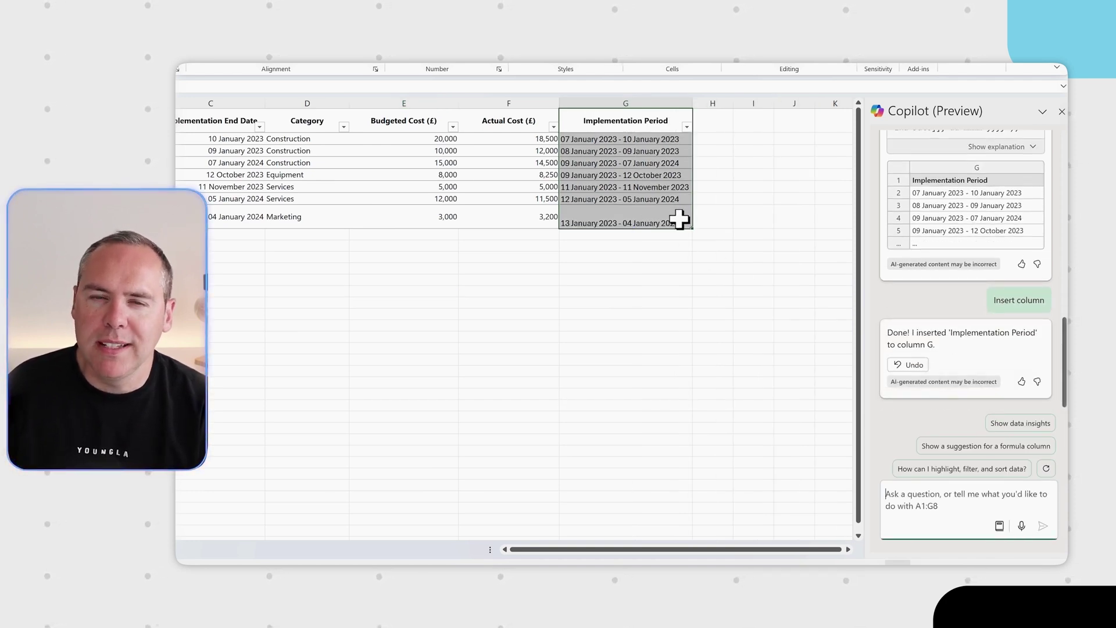
click(930, 445)
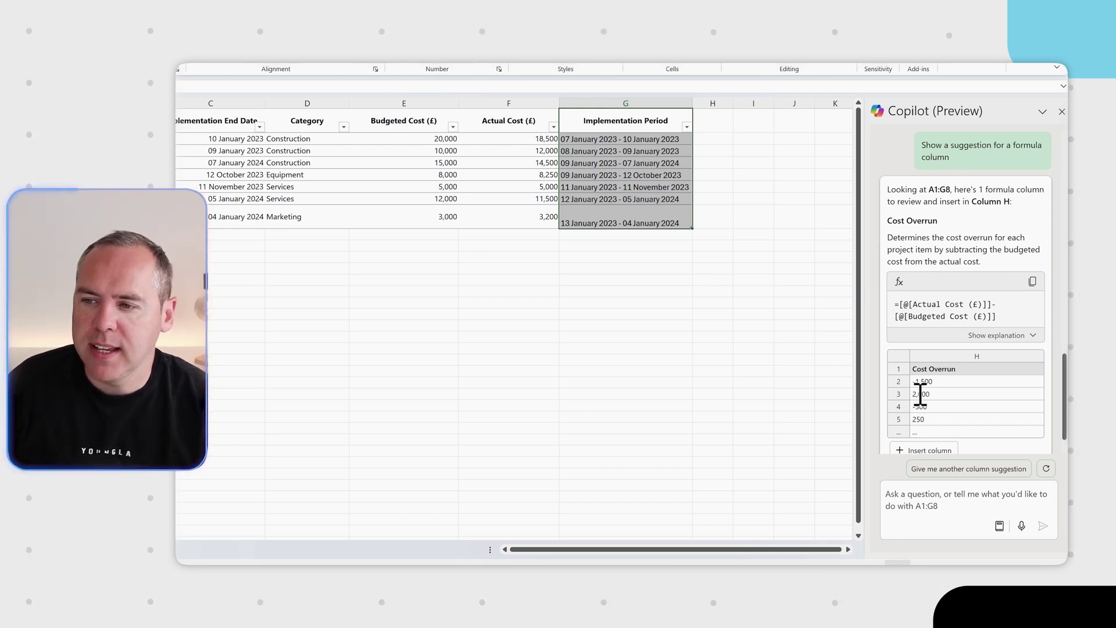
scroll(919, 397, down, 2)
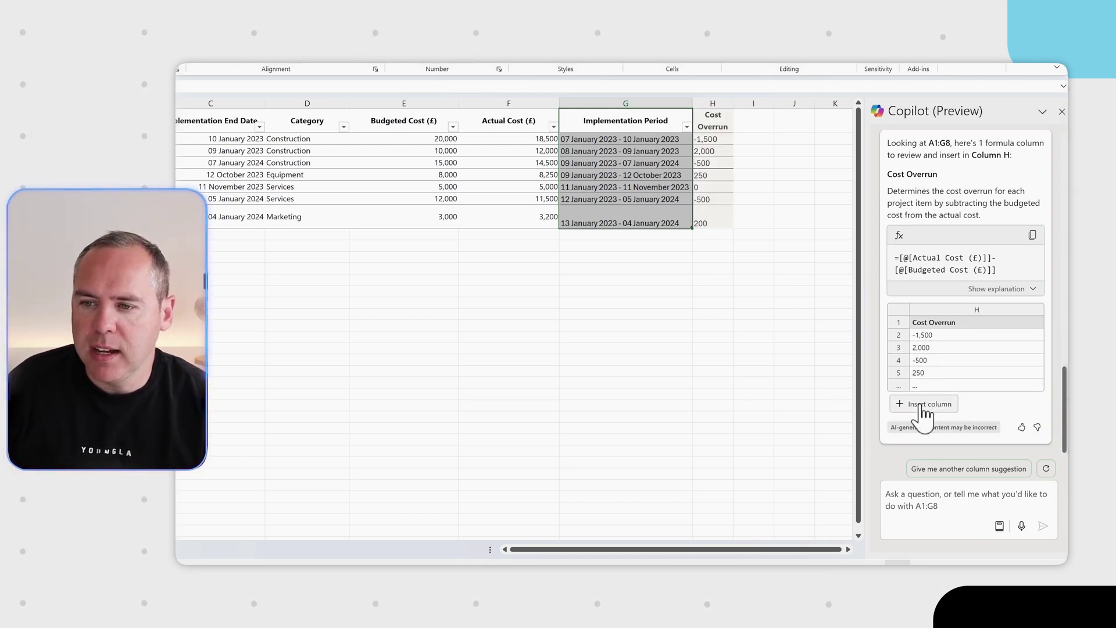
click(923, 400)
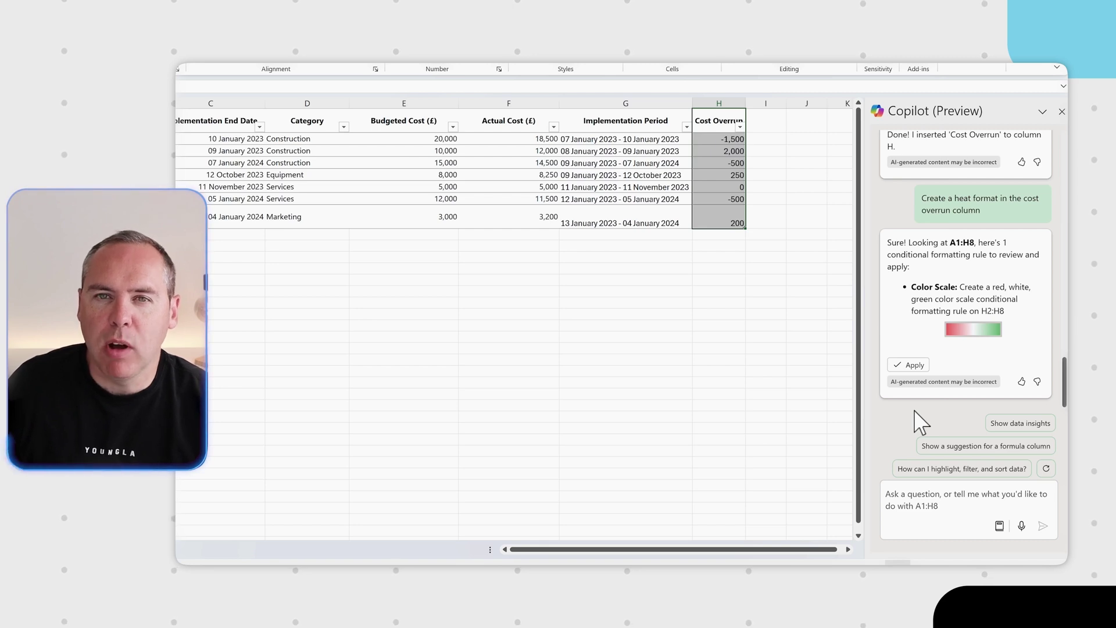
- Apply Copilot's suggested red-white-green colour scale to the Cost Overrun column values
click(912, 365)
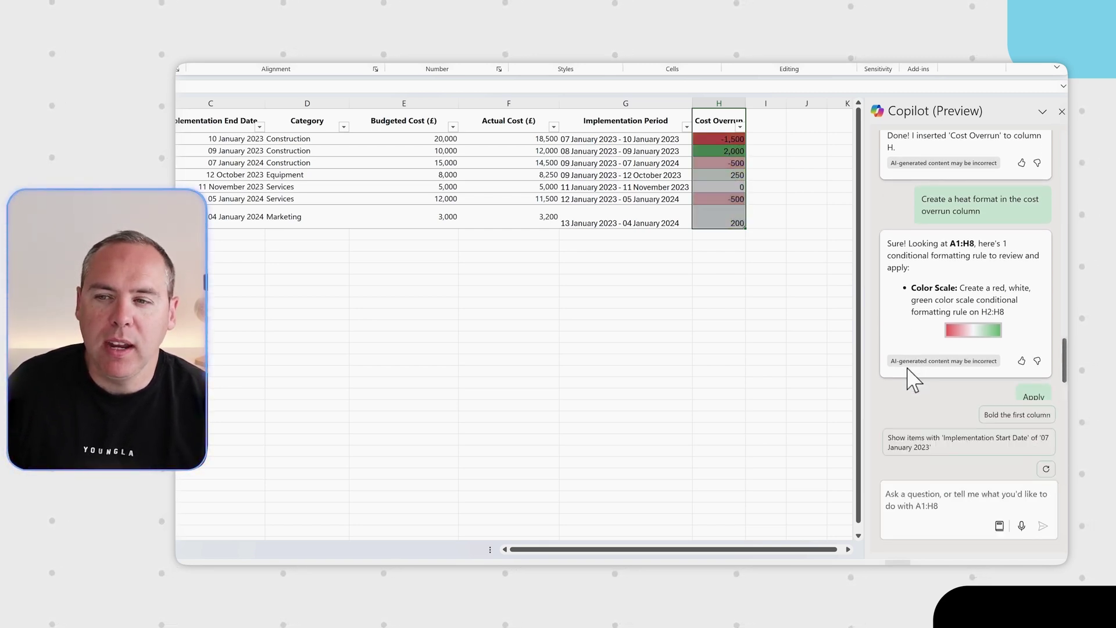
click(767, 258)
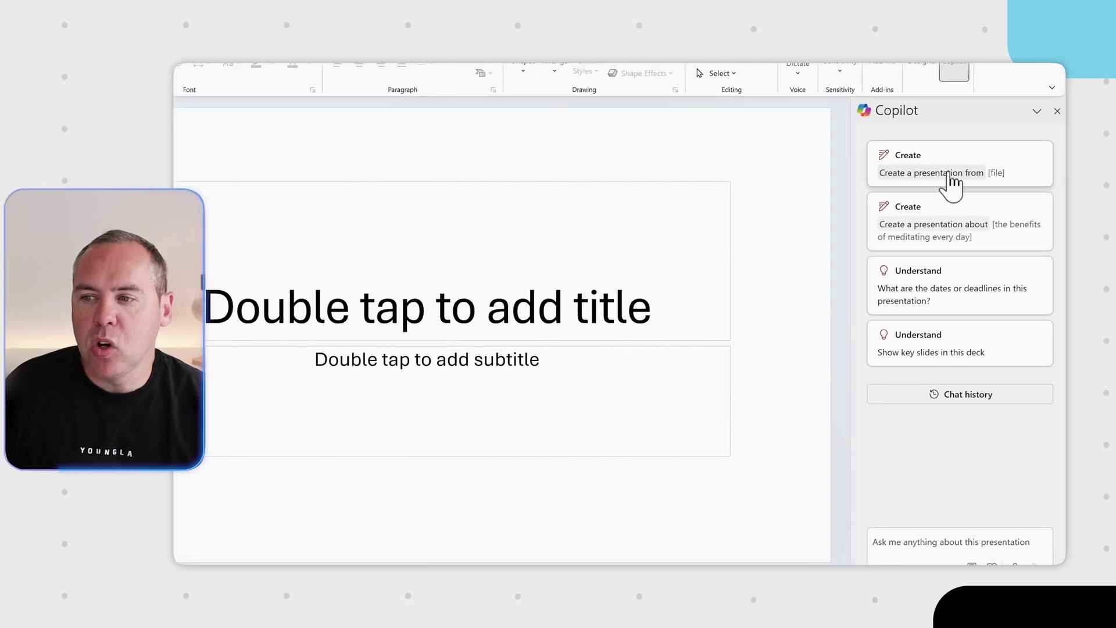
- Have Copilot create a presentation from london_green_spaces_commission_report_v7_0.pdf
click(950, 177)
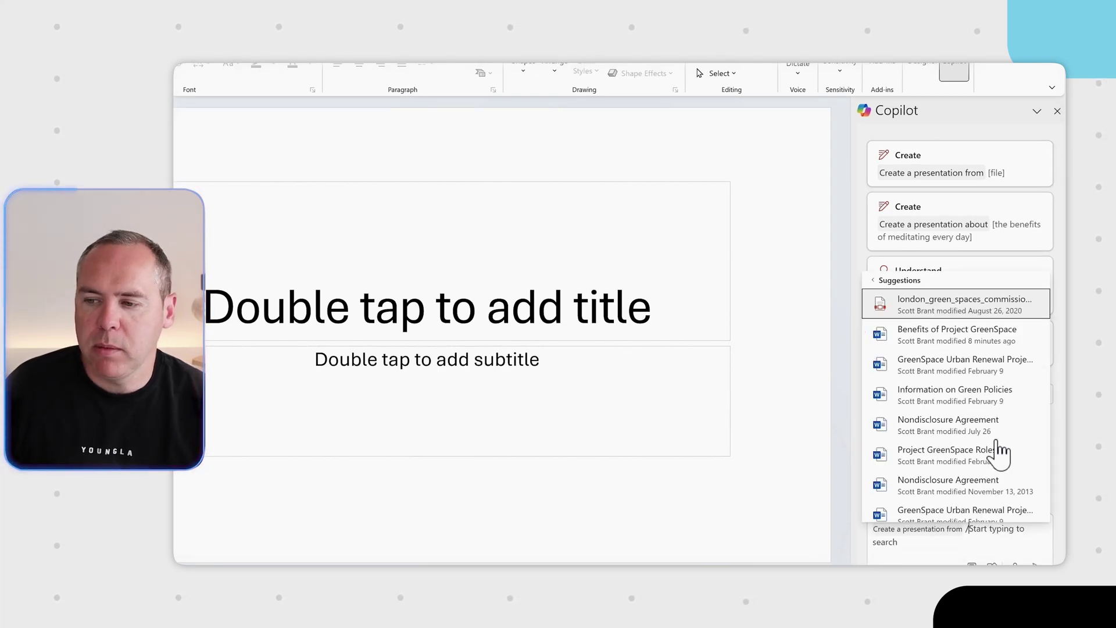
click(963, 317)
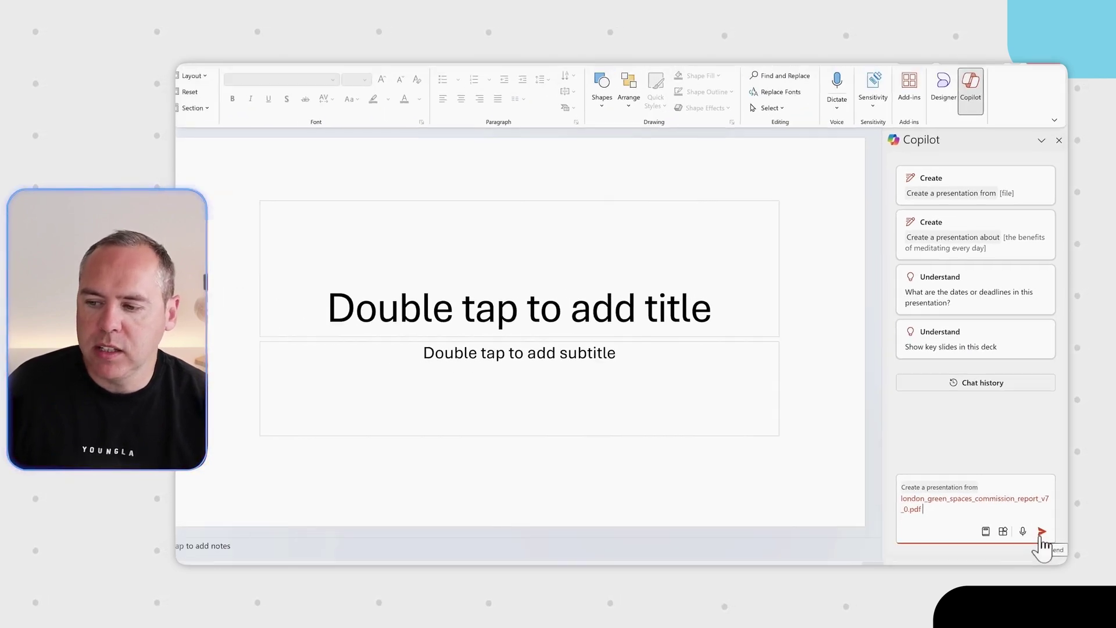
click(1041, 532)
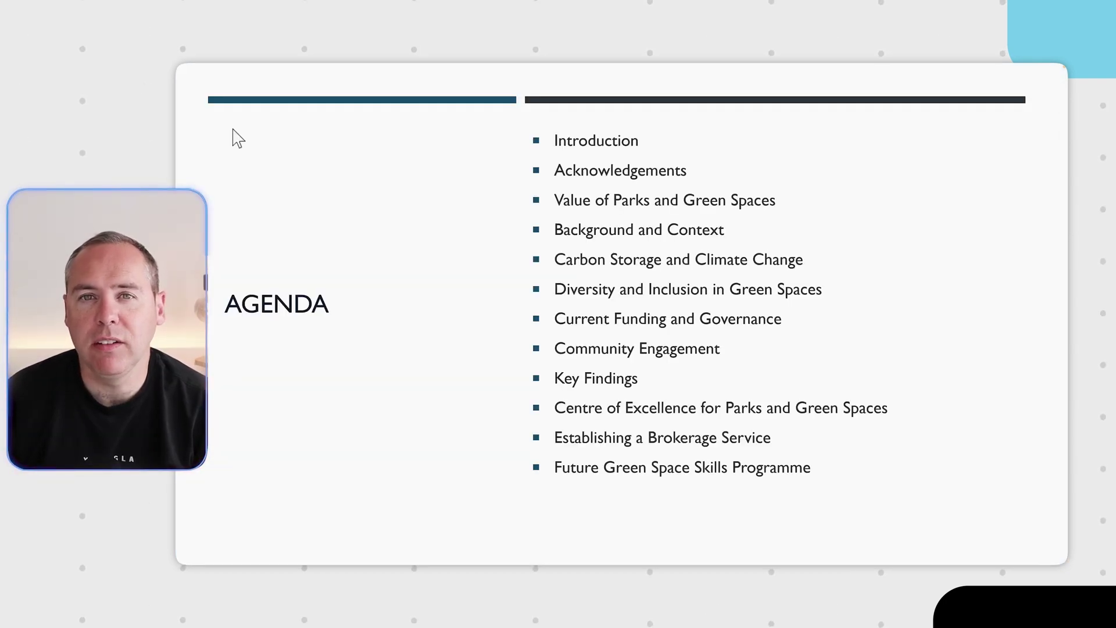
- Advance from the Agenda slide to the Introduction slide with the park photo
key(Down)
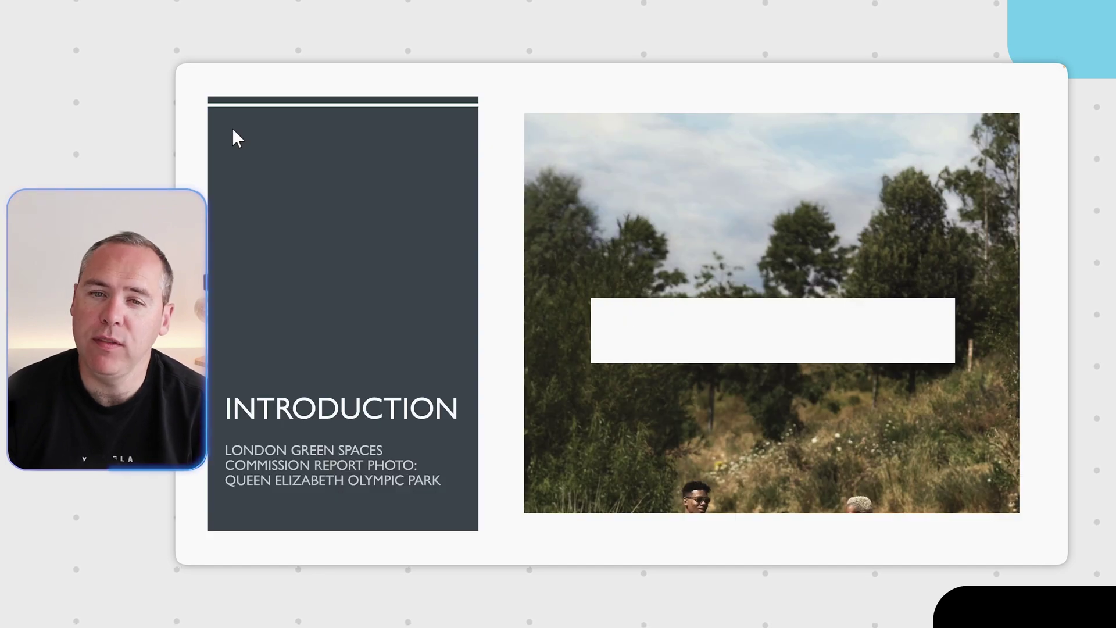